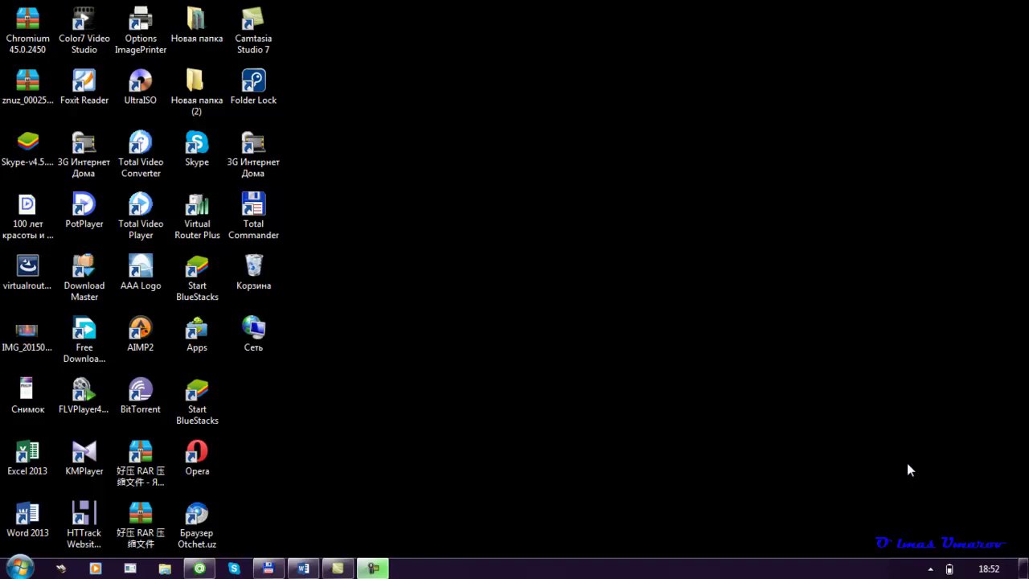
Step: Open the Windows Start menu showing Adobe Photoshop CS in the program list
{"action": "left_click", "coordinate": [20, 569]}
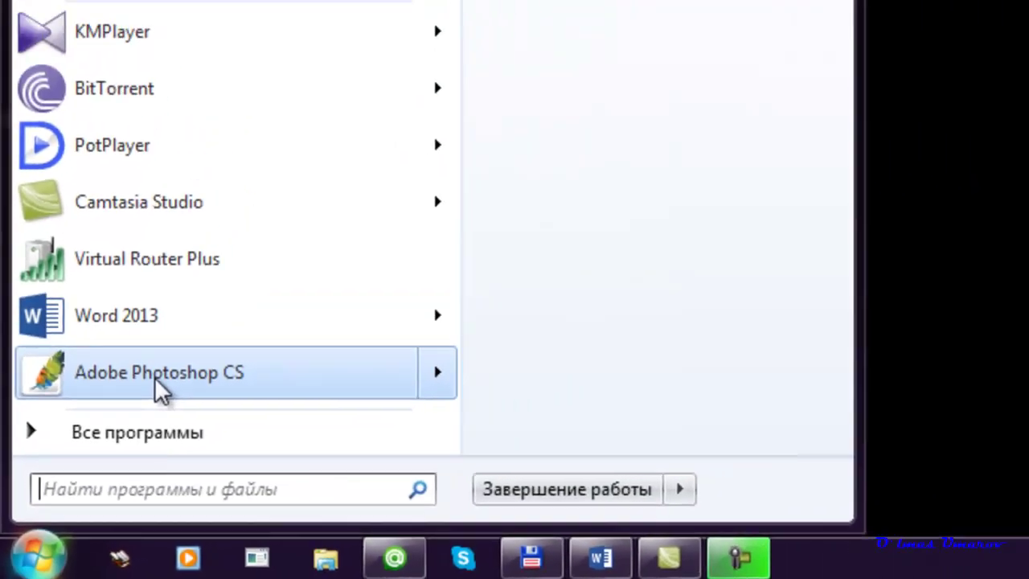
Step: Launch Adobe Photoshop CS and dismiss the Welcome screen and the ESET antivirus notification
{"action": "left_click", "coordinate": [164, 330]}
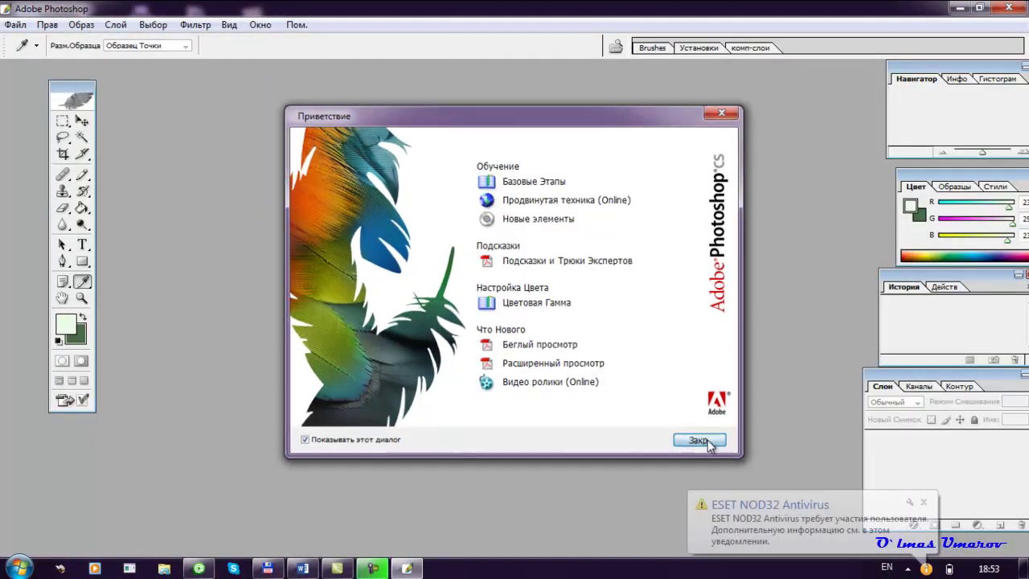
{"action": "left_click", "coordinate": [713, 375]}
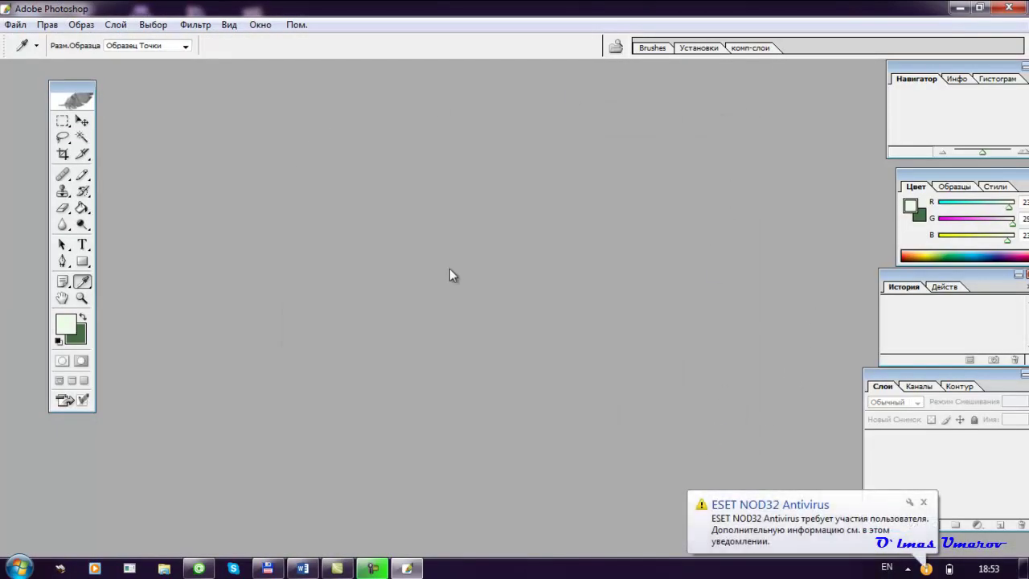
{"action": "left_click", "coordinate": [923, 501]}
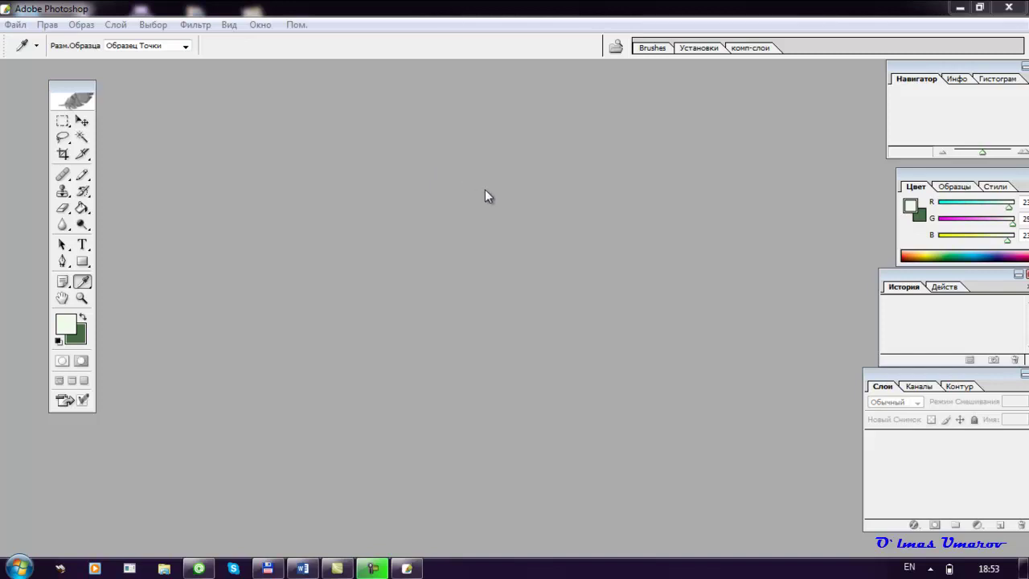
{"action": "left_click", "coordinate": [282, 165]}
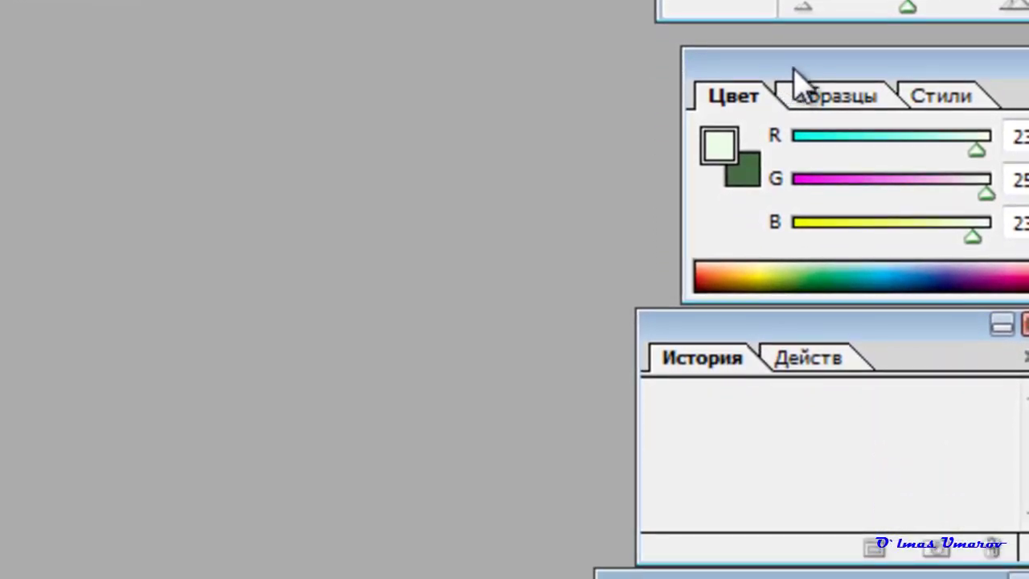
{"action": "left_click_drag", "start_coordinate": [787, 64], "coordinate": [793, 61]}
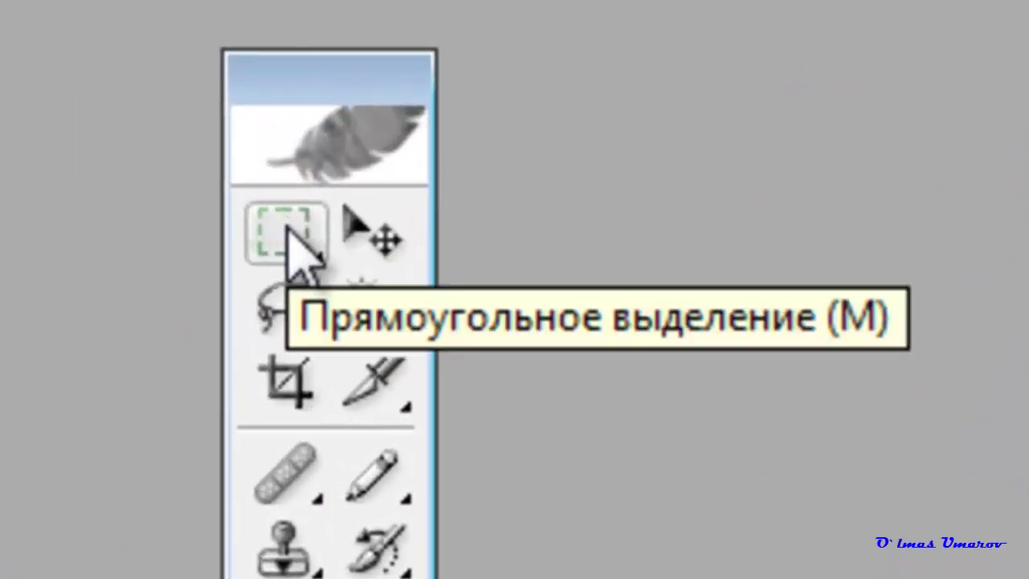
{"action": "left_click", "coordinate": [288, 228]}
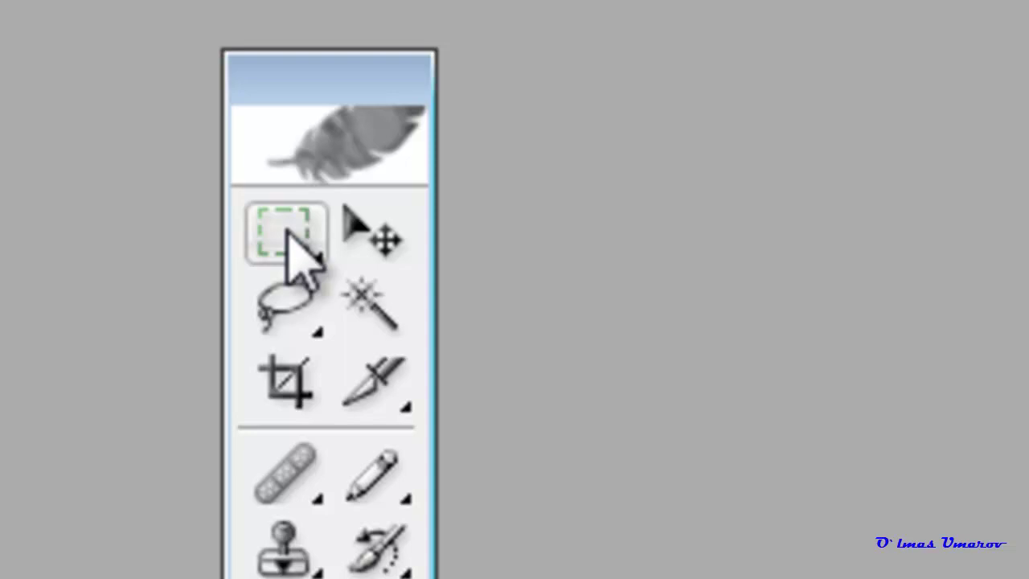
{"action": "right_click", "coordinate": [309, 230]}
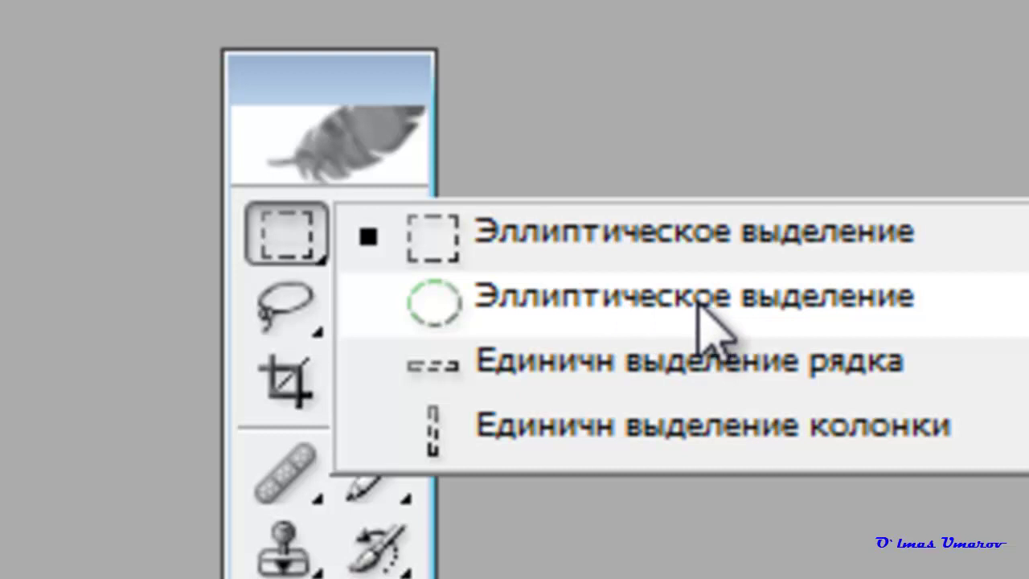
{"action": "left_click", "coordinate": [574, 152]}
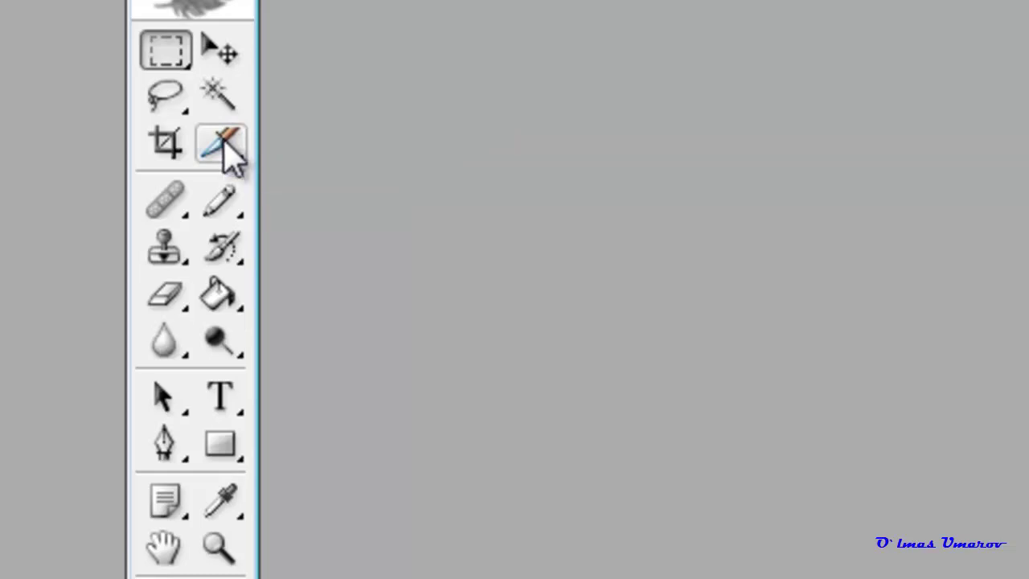
Step: Review the slice, history brush, clone stamp and fill tool variants, leaving Осветлить (Dodge) active
{"action": "left_click", "coordinate": [224, 148]}
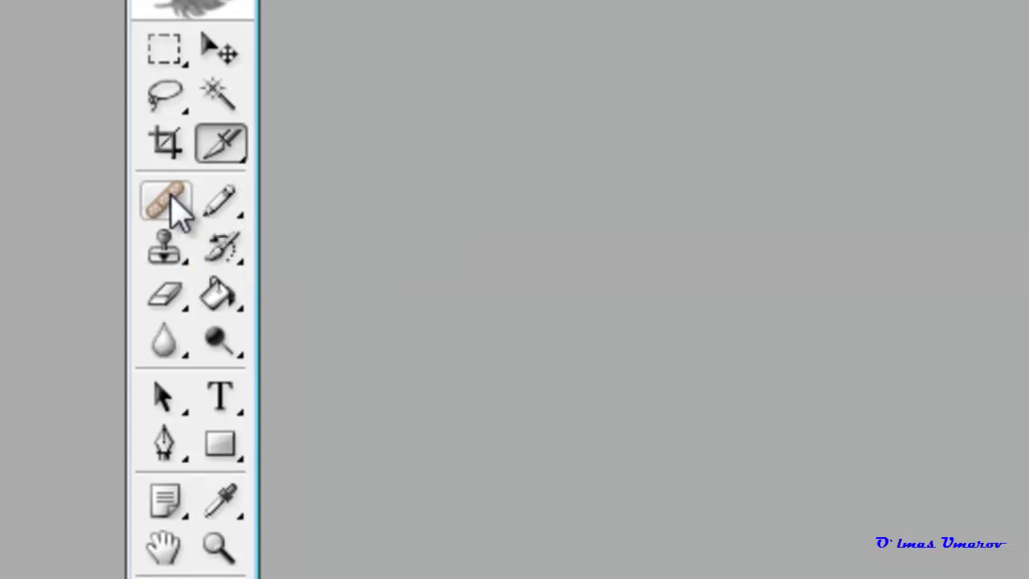
{"action": "left_click", "coordinate": [240, 250]}
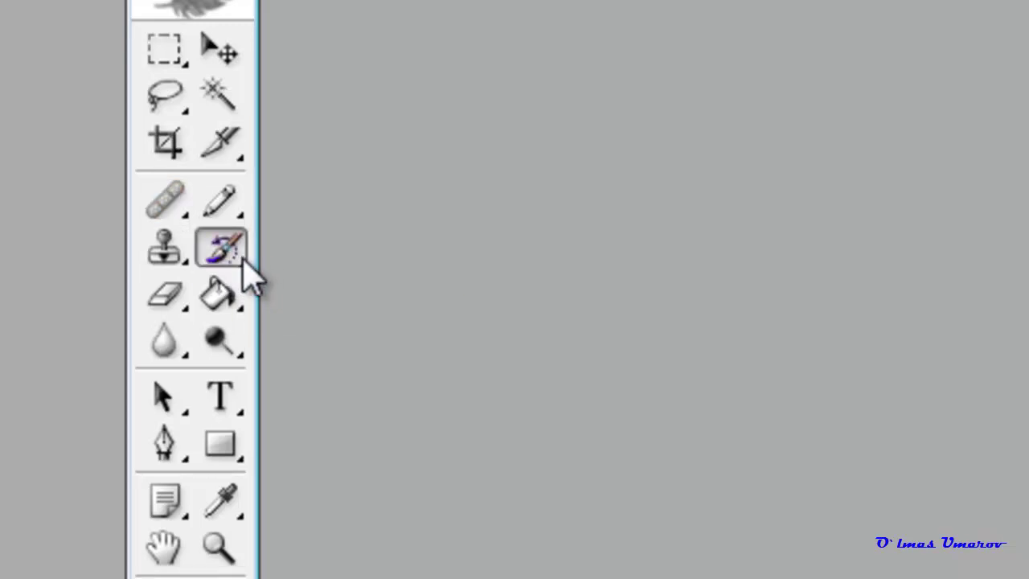
{"action": "left_click", "coordinate": [166, 256]}
{"action": "left_click", "coordinate": [190, 257]}
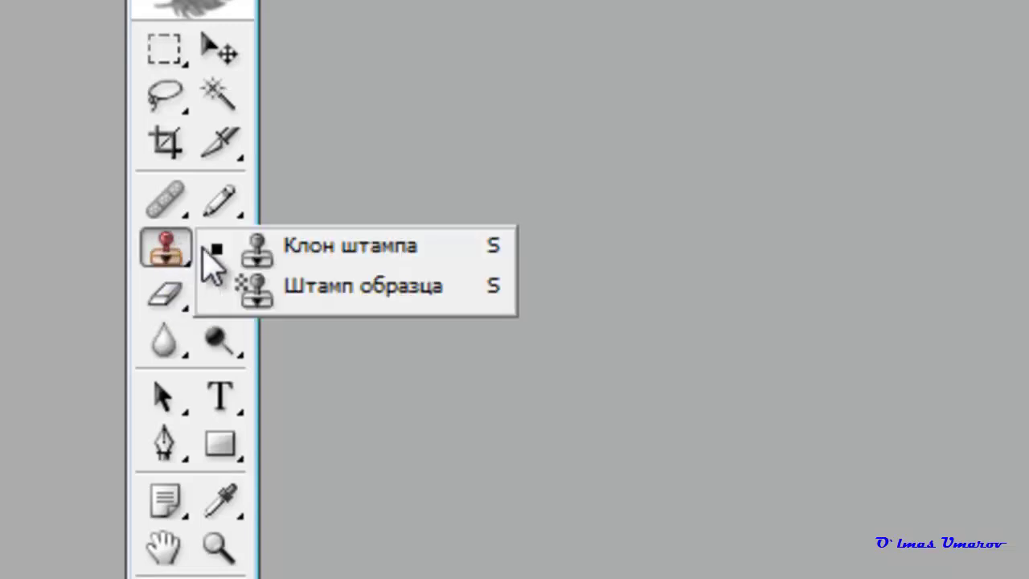
{"action": "left_click", "coordinate": [329, 257]}
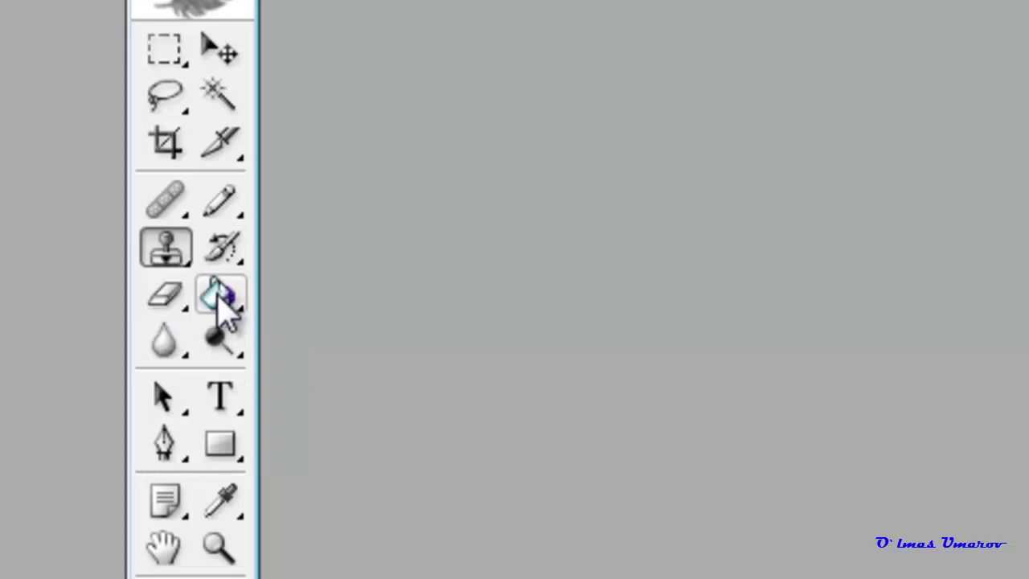
{"action": "left_click_drag", "start_coordinate": [223, 313], "coordinate": [345, 342]}
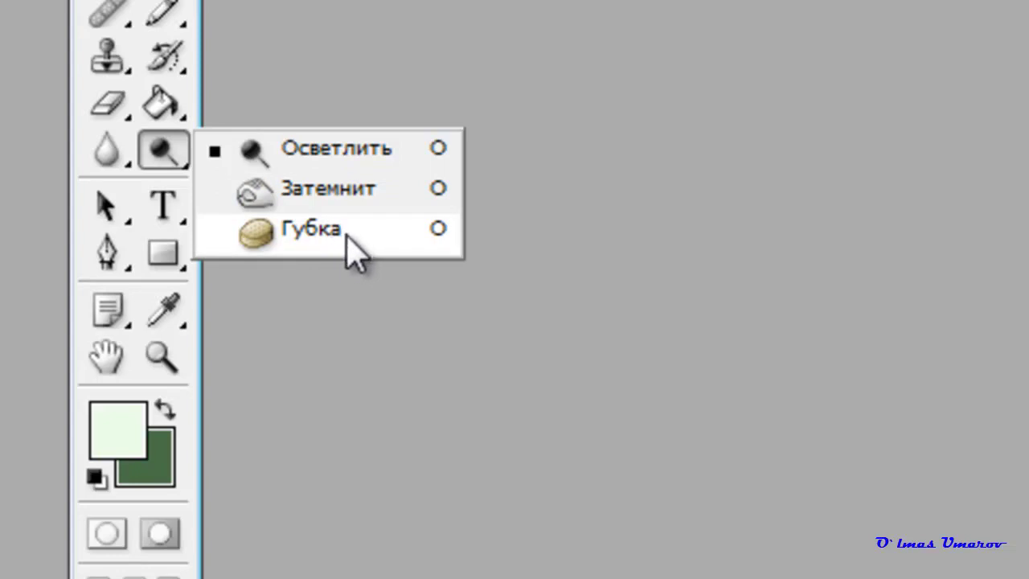
{"action": "left_click", "coordinate": [356, 286]}
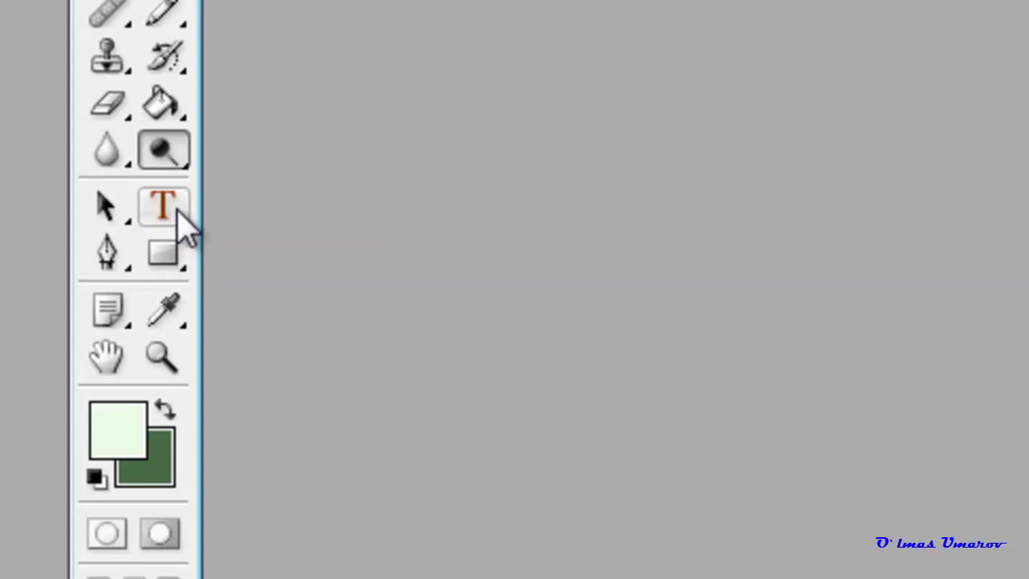
Step: Show the four Type tool variants, then activate Размытие with its Резкость and Палец variants
{"action": "left_click", "coordinate": [178, 214]}
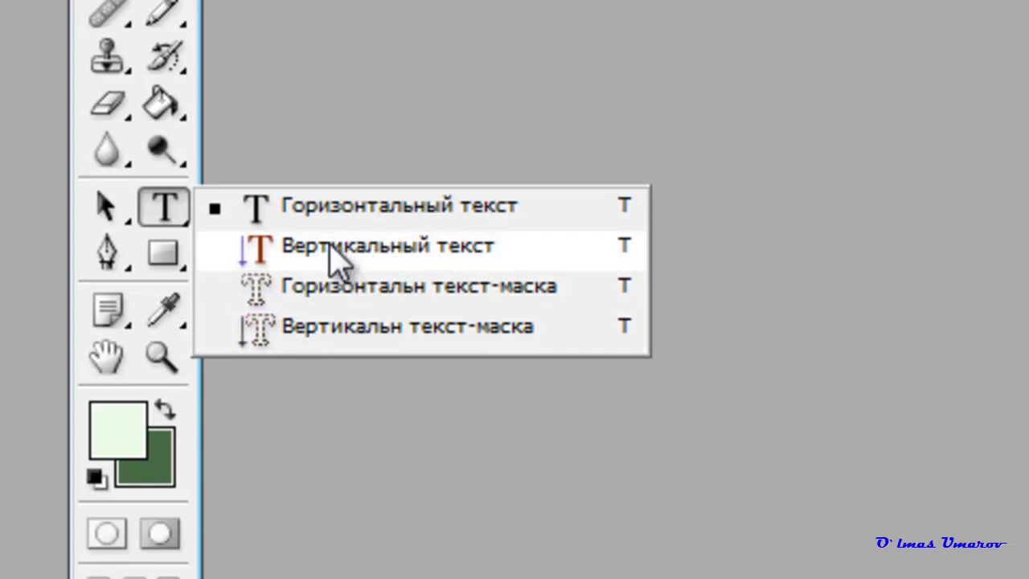
{"action": "left_click", "coordinate": [107, 150]}
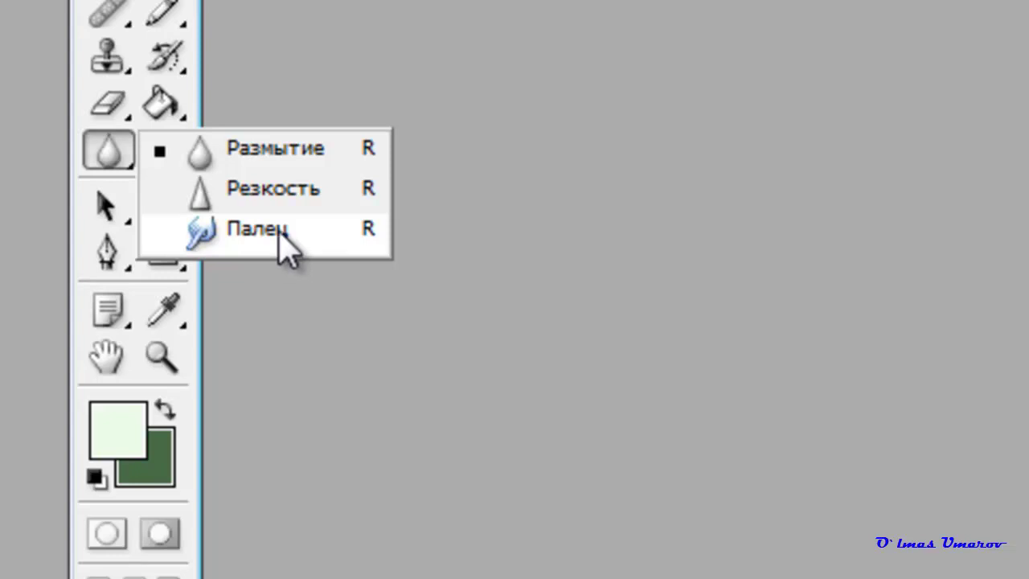
Step: Review the Path Selection and Pen tool variant lists in the toolbox
{"action": "left_click", "coordinate": [112, 216]}
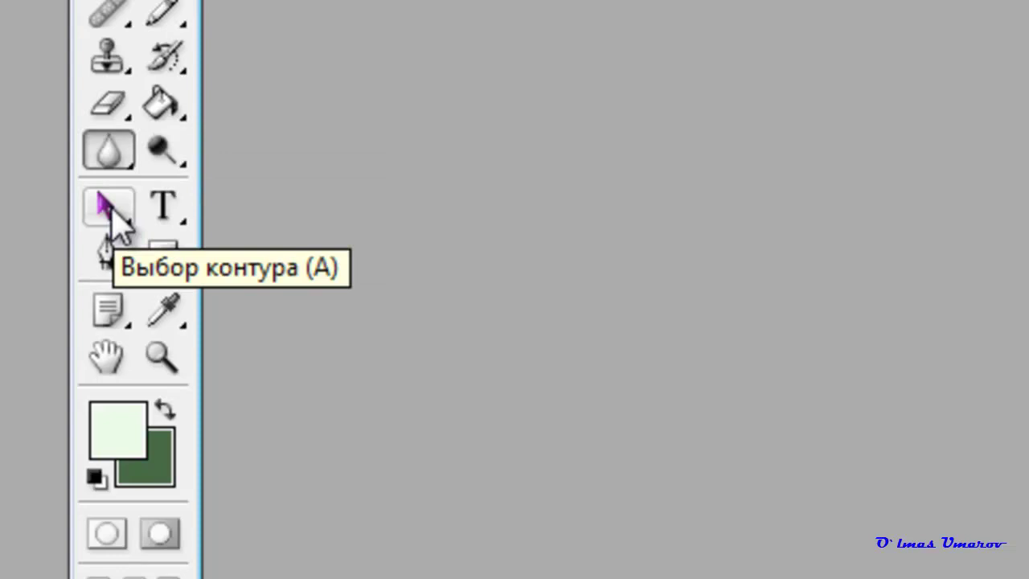
{"action": "left_click", "coordinate": [111, 214]}
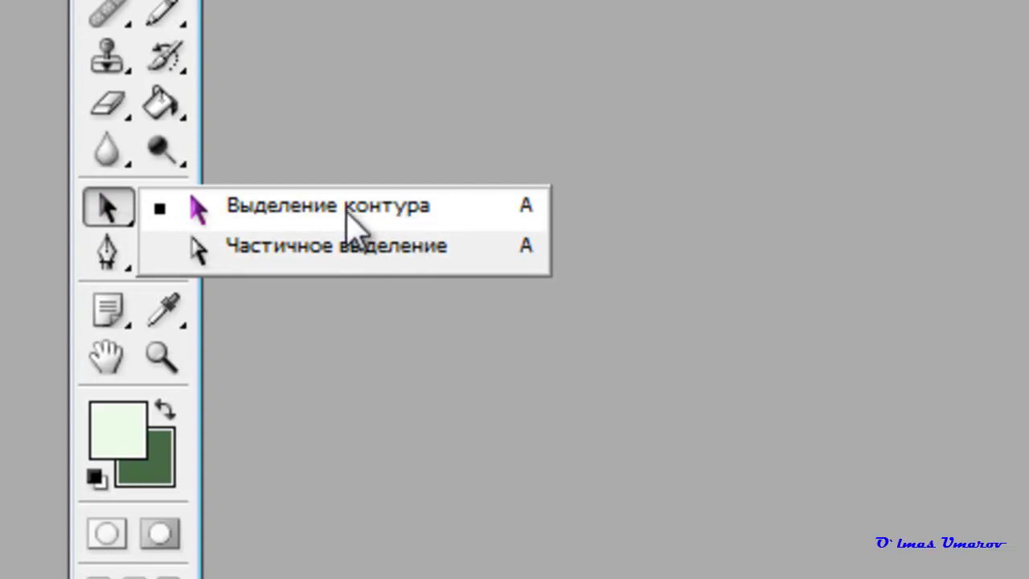
{"action": "left_click", "coordinate": [706, 329]}
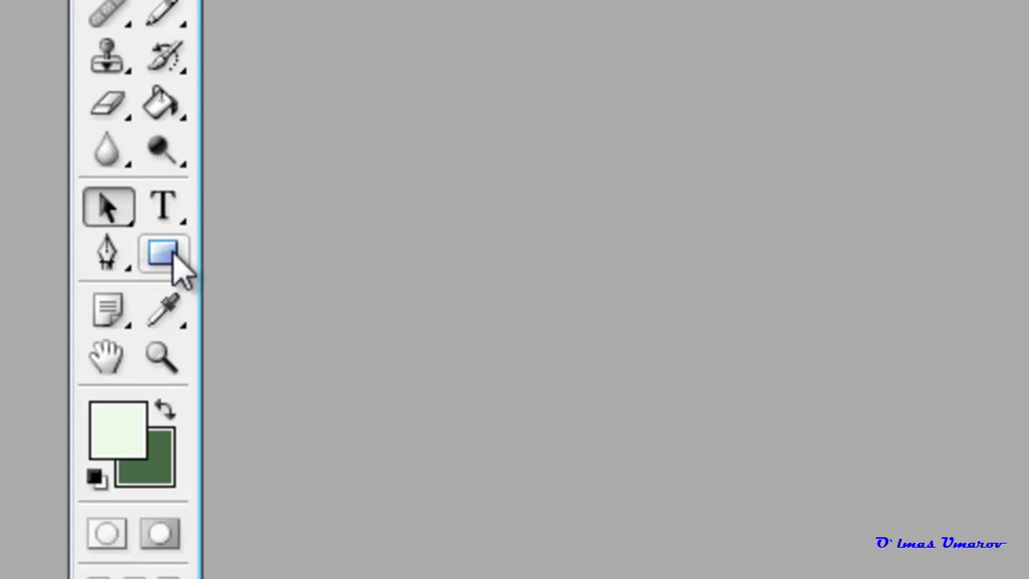
{"action": "left_click", "coordinate": [107, 254]}
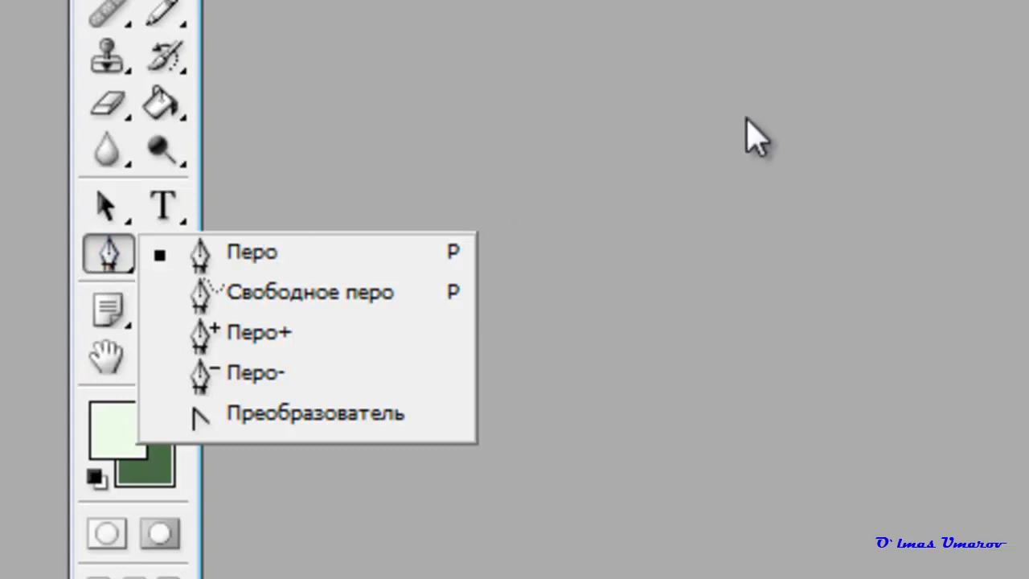
{"action": "left_click", "coordinate": [925, 99]}
Step: Make Пипетка the active tool from the eyedropper flyout with Образец and Линейка
{"action": "left_click", "coordinate": [173, 320]}
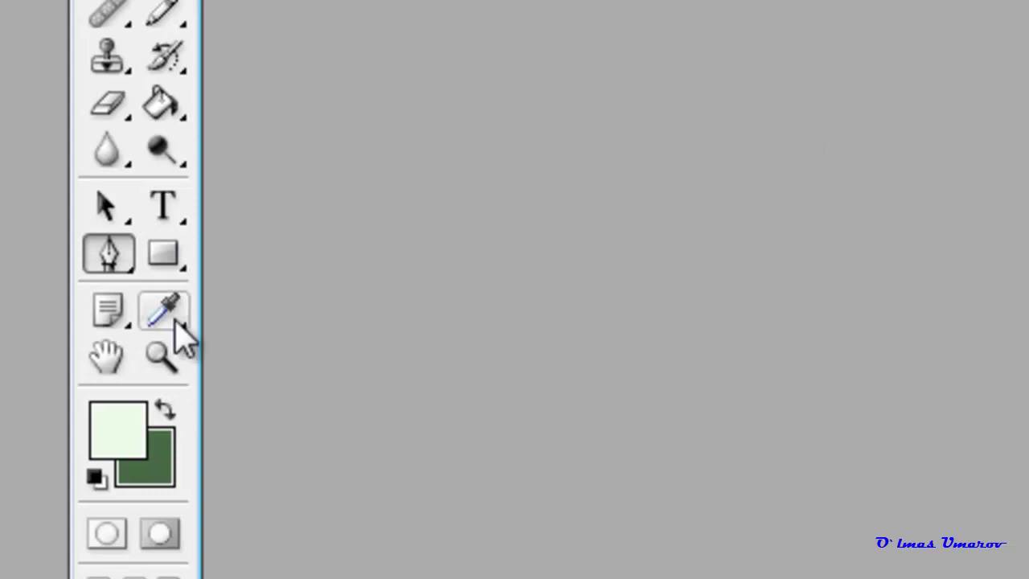
{"action": "left_click", "coordinate": [604, 299]}
{"action": "left_click", "coordinate": [165, 314]}
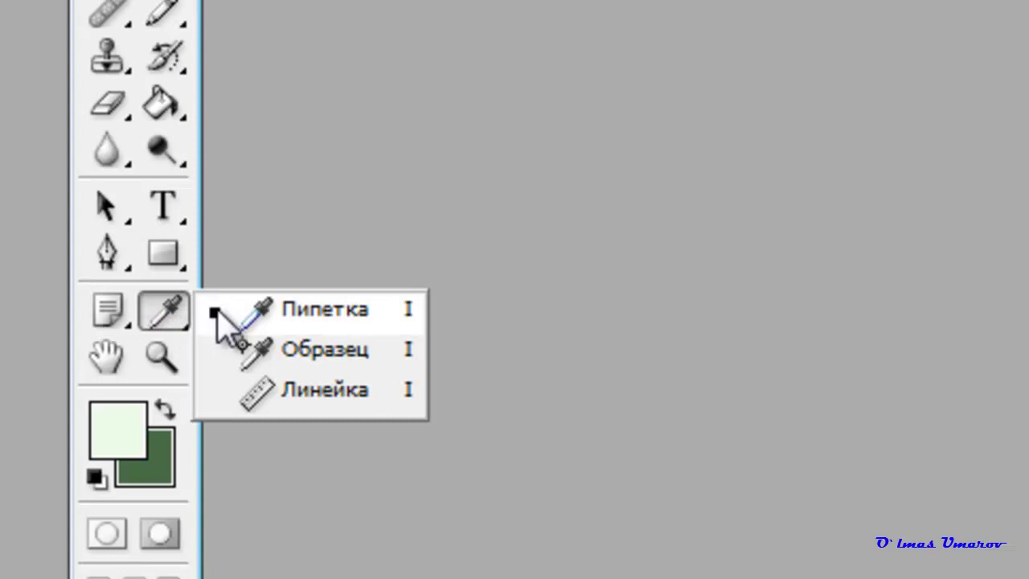
{"action": "left_click", "coordinate": [317, 256]}
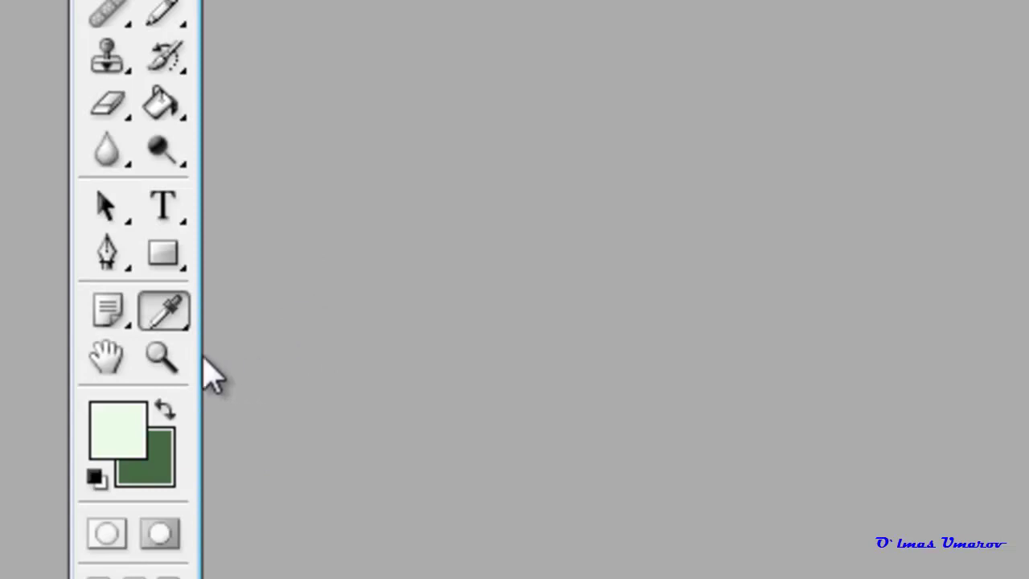